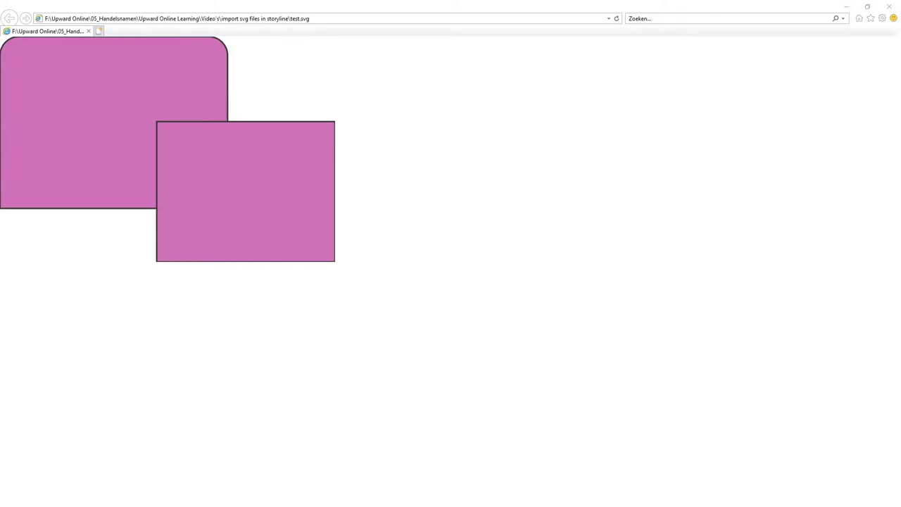
pyautogui.press('super+alt+d')
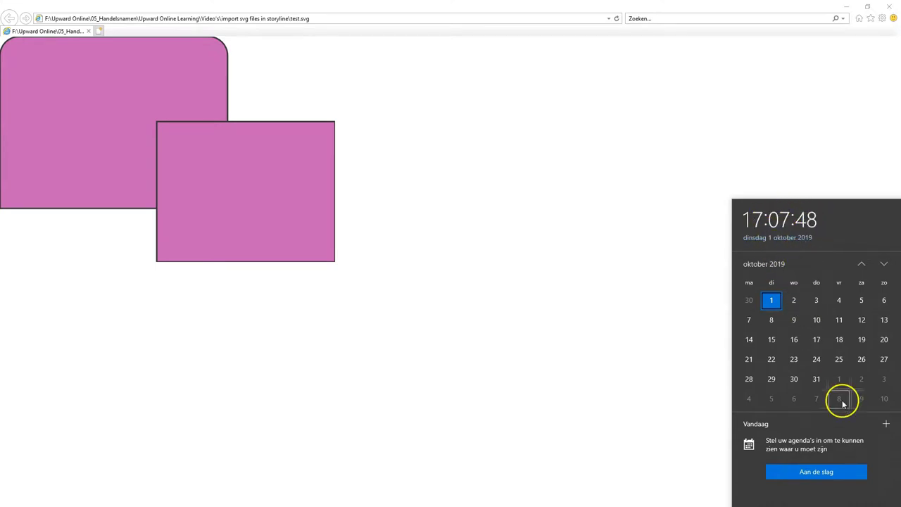
pyautogui.press('Escape')
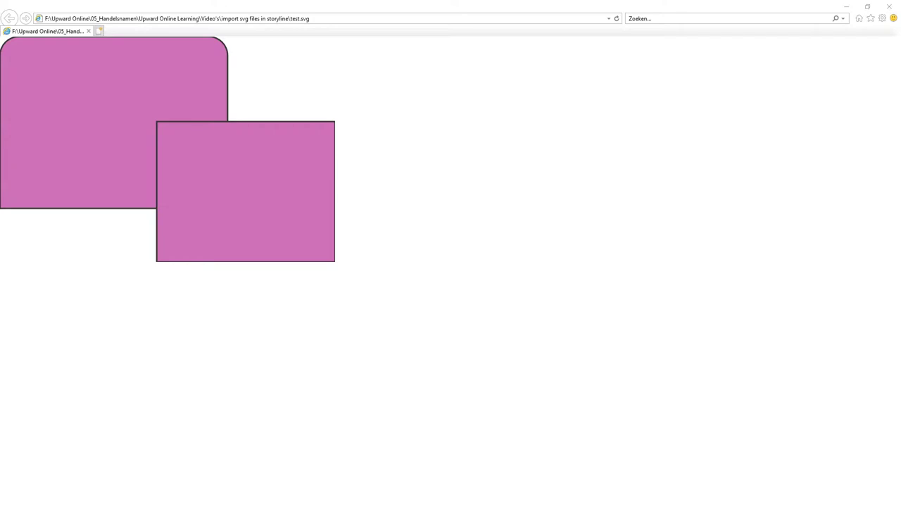
# Step: Add a blank second slide to the PowerPoint presentation and bring up the Insert ribbon
pyautogui.click(283, 476)
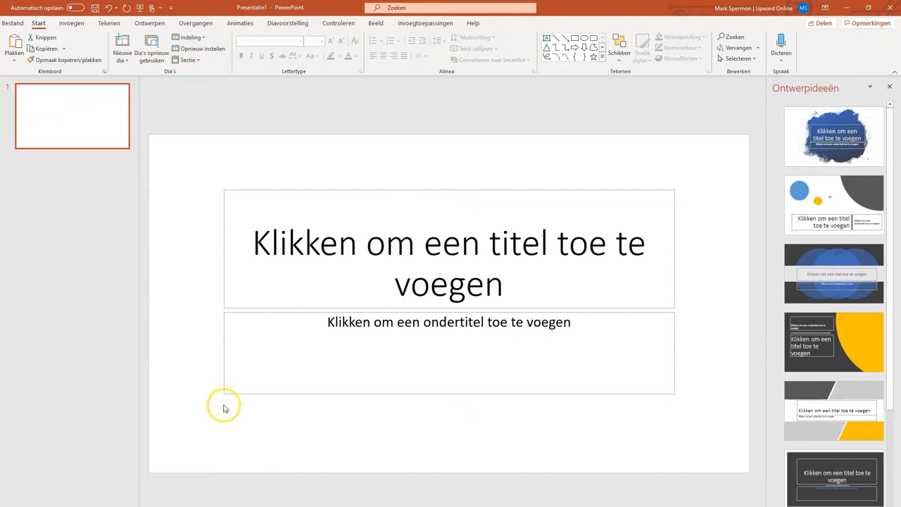
pyautogui.click(123, 60)
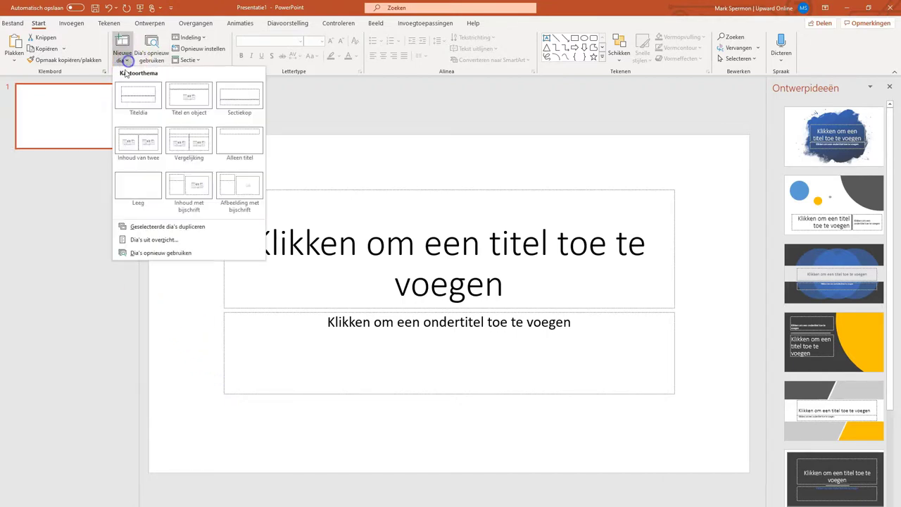
pyautogui.click(132, 185)
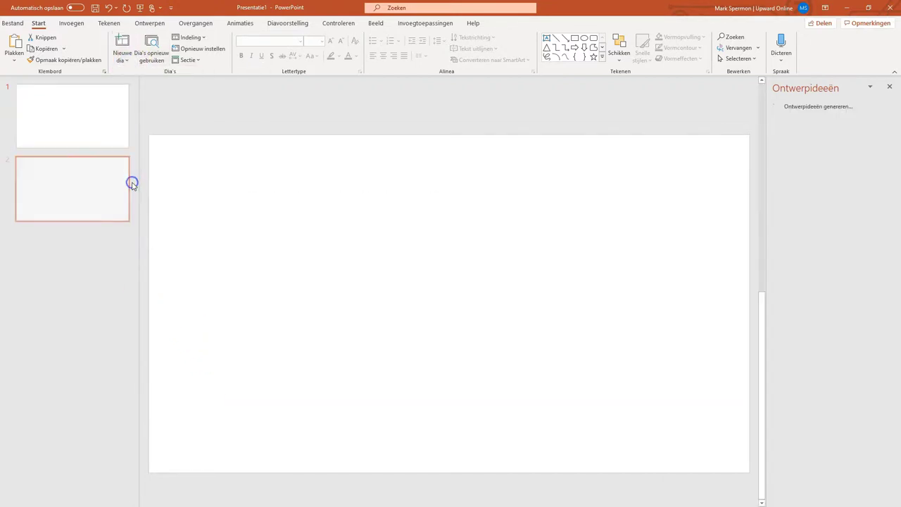
pyautogui.click(73, 24)
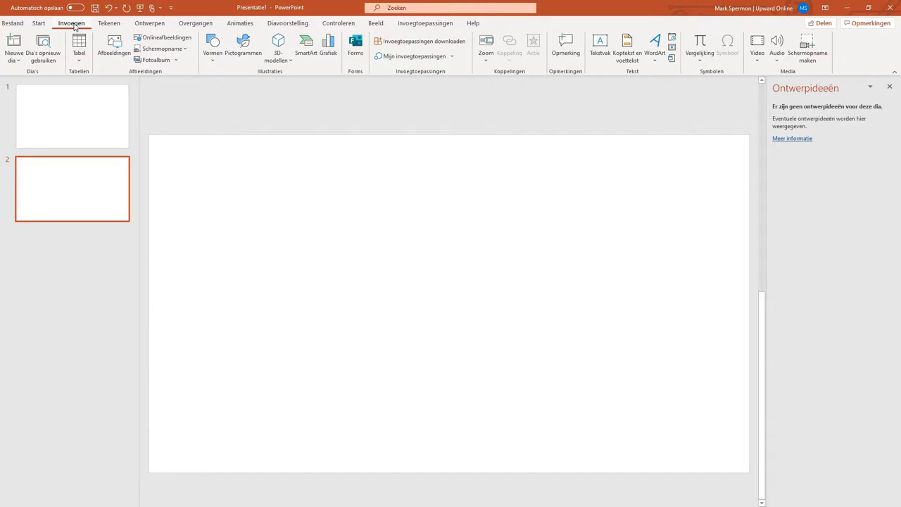
# Step: Insert test.svg as a picture onto blank slide 2
pyautogui.click(113, 46)
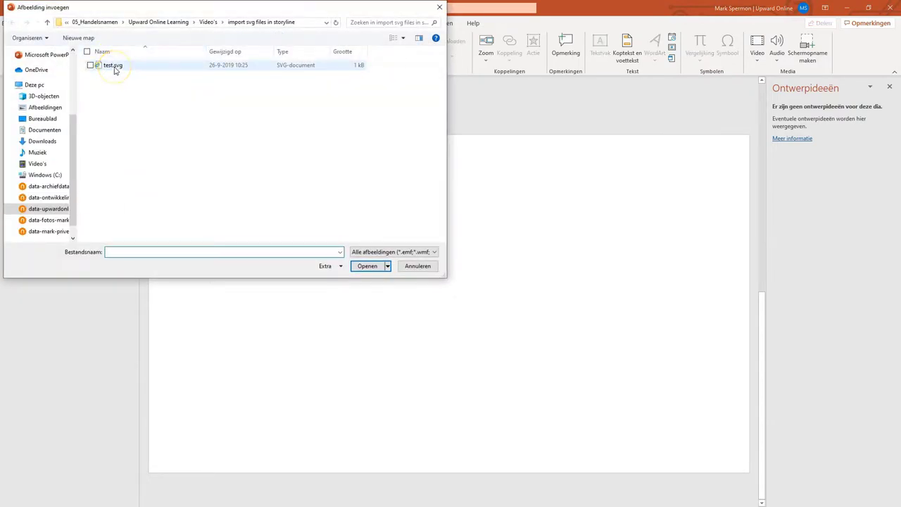
pyautogui.click(115, 68)
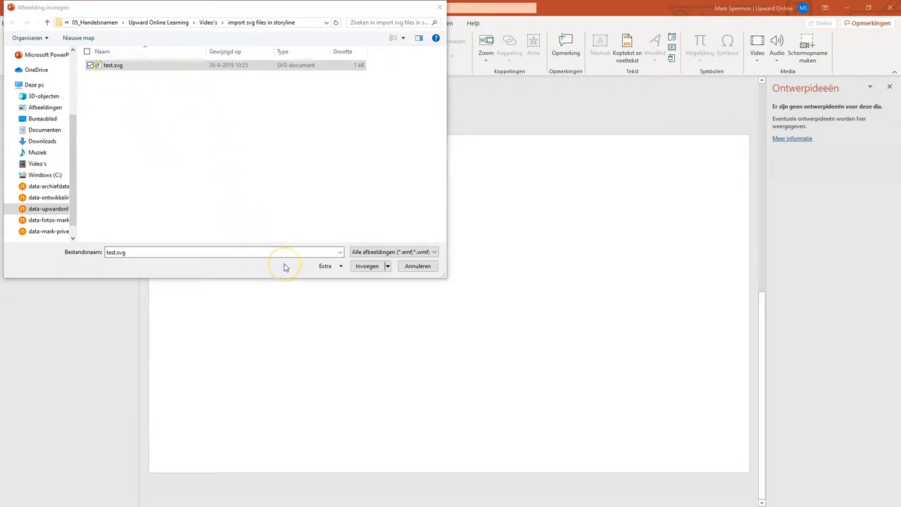
pyautogui.click(361, 267)
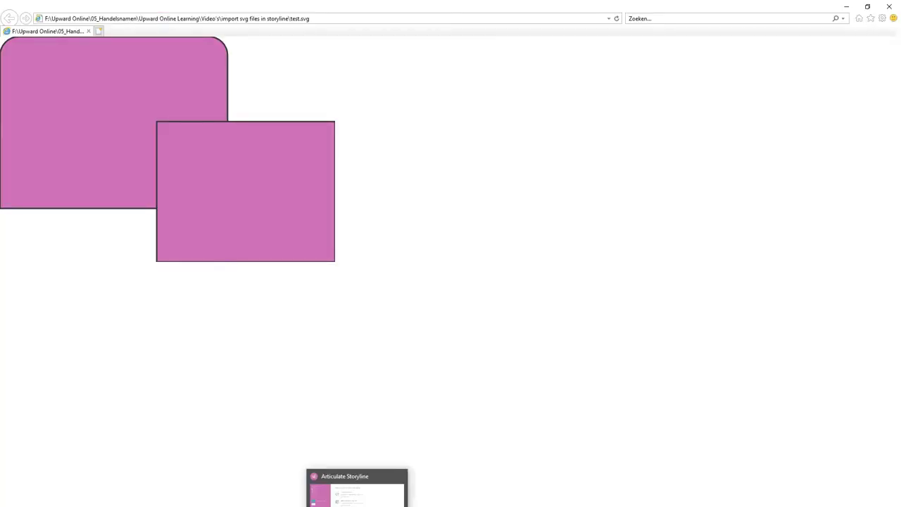
# Step: Start a new Storyline project and import PowerPoint slides from svg.pptx
pyautogui.click(357, 493)
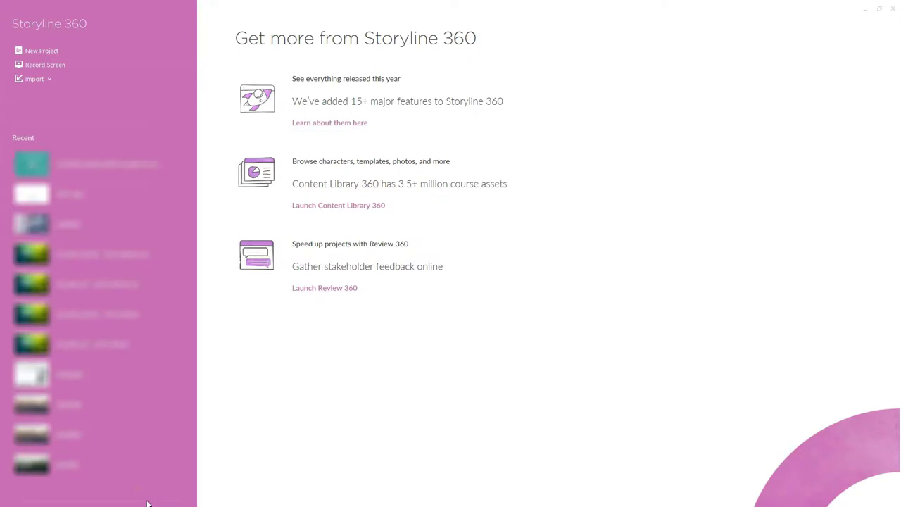
pyautogui.click(42, 50)
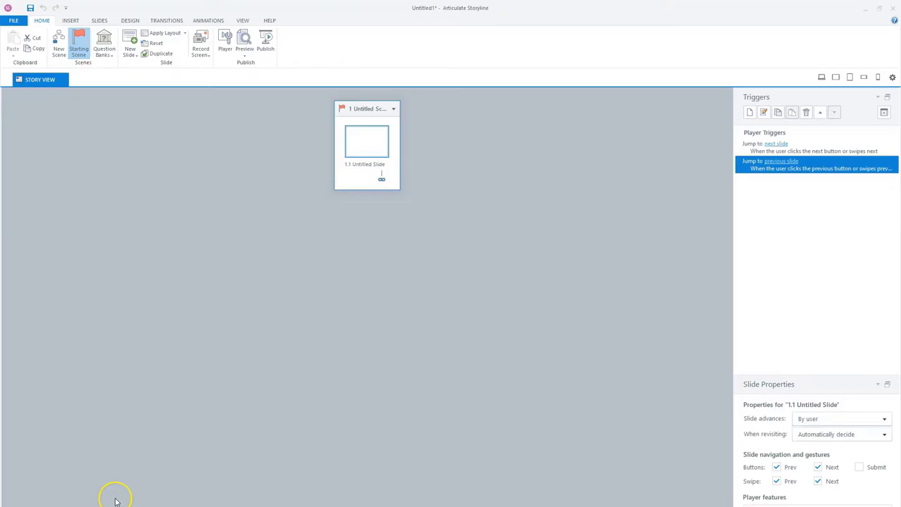
pyautogui.click(13, 21)
pyautogui.click(28, 76)
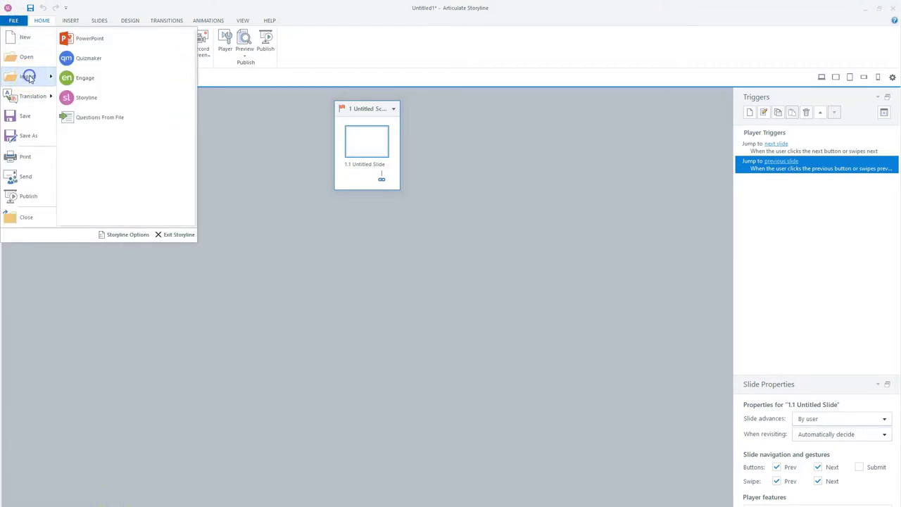
pyautogui.click(106, 45)
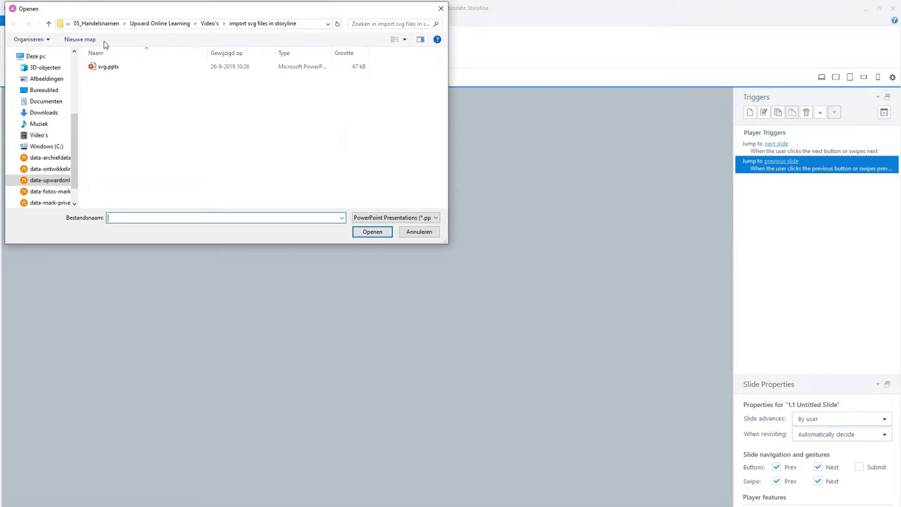
pyautogui.click(105, 67)
pyautogui.click(105, 66)
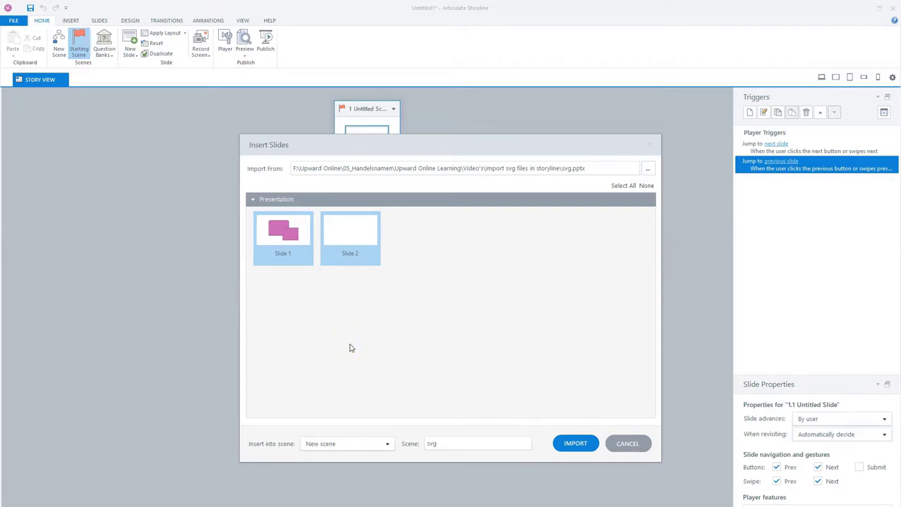
# Step: Import only Slide 1 of svg.pptx into a new scene named svg, leaving out Slide 2
pyautogui.click(328, 322)
pyautogui.click(330, 269)
pyautogui.keyDown('ctrl'); pyautogui.click(331, 257); pyautogui.keyUp('ctrl')
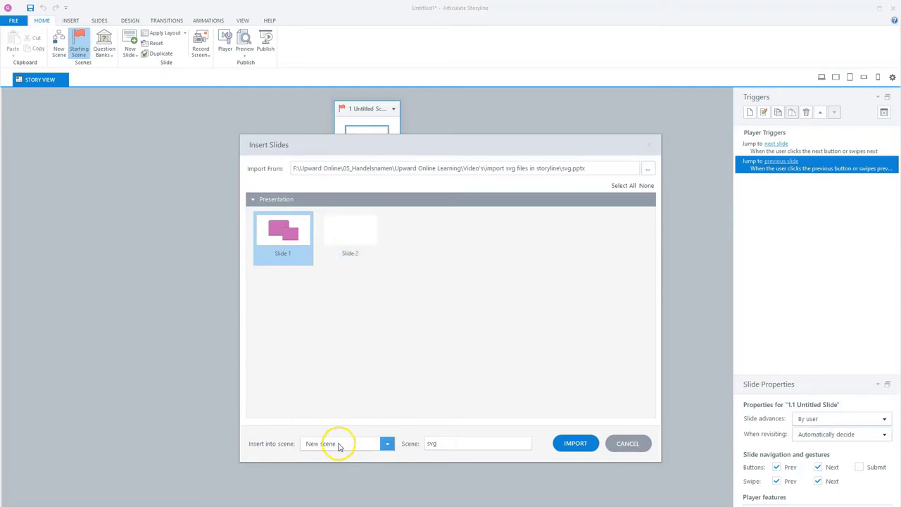
pyautogui.click(575, 445)
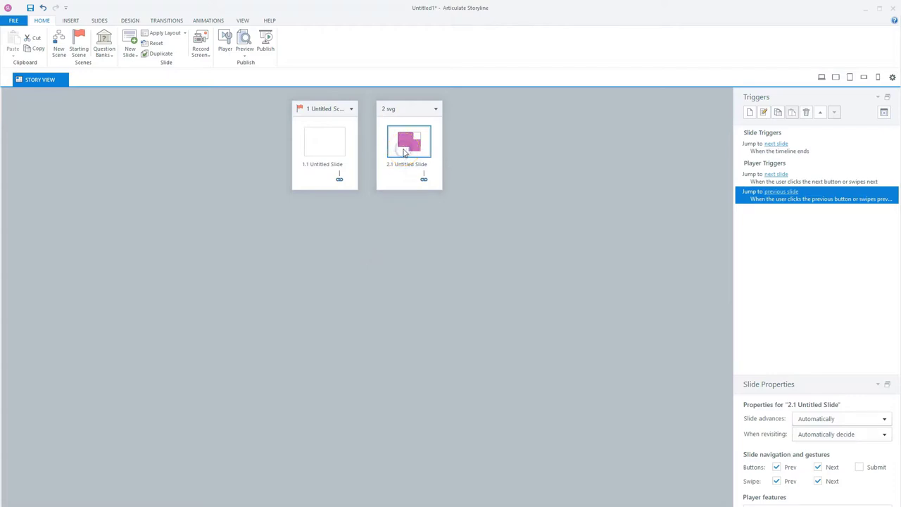
# Step: Open slide 2.1 and ungroup the imported graphic into two freeform shapes with Ctrl+Shift+G
pyautogui.doubleClick(405, 152)
pyautogui.click(334, 275)
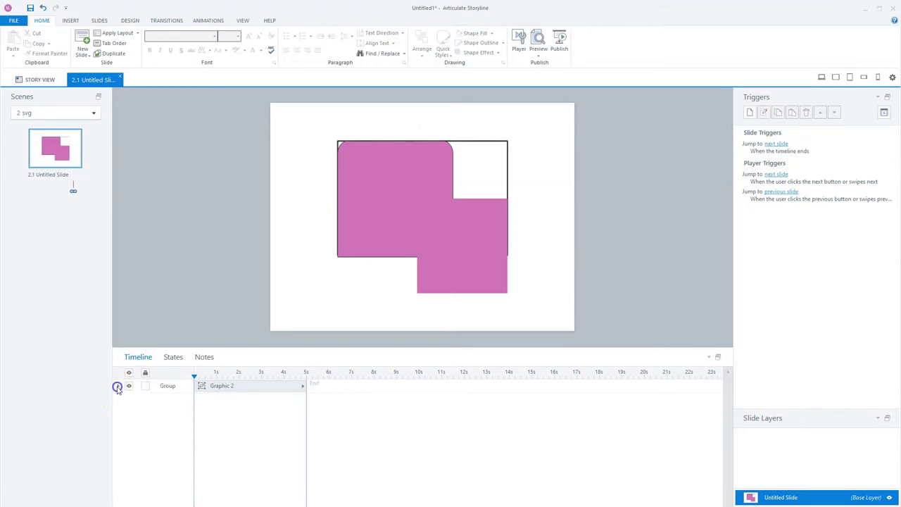
pyautogui.click(118, 386)
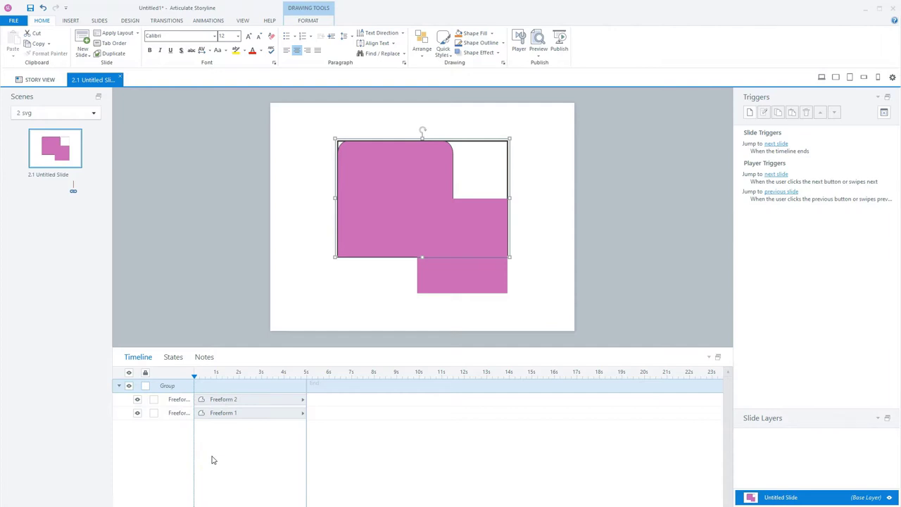
pyautogui.click(167, 387)
pyautogui.click(118, 386)
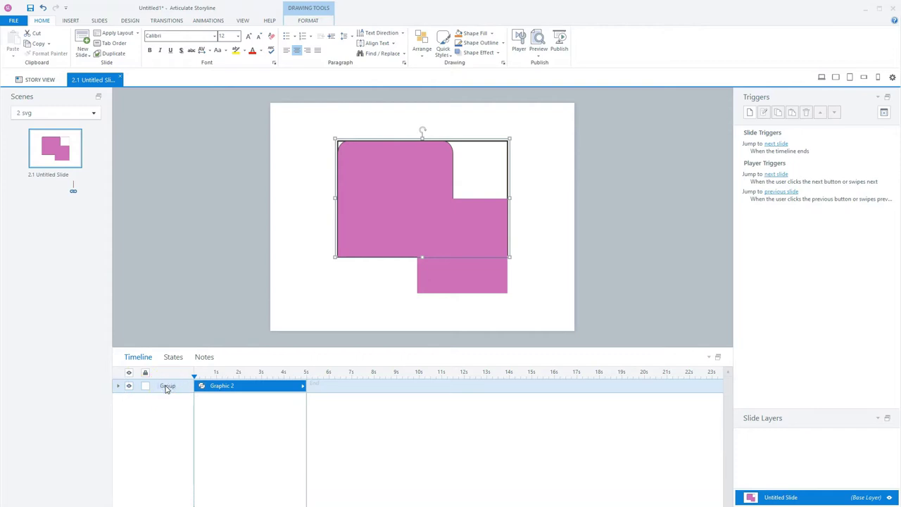
pyautogui.hotkey('ctrl', 'shift', 'g')
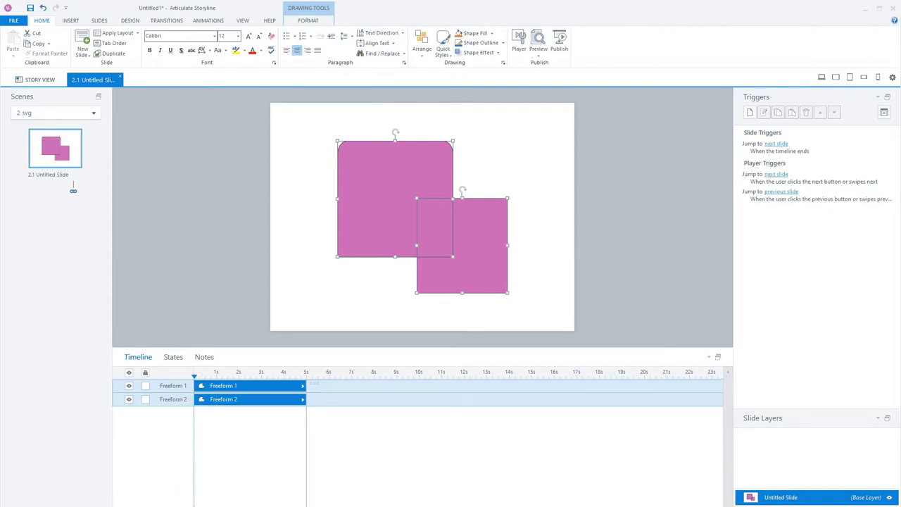
# Step: Group Freeform 1 and Freeform 2 together into Group 1
pyautogui.click(240, 241)
pyautogui.click(382, 209)
pyautogui.keyDown('shift'); pyautogui.click(472, 231); pyautogui.keyUp('shift')
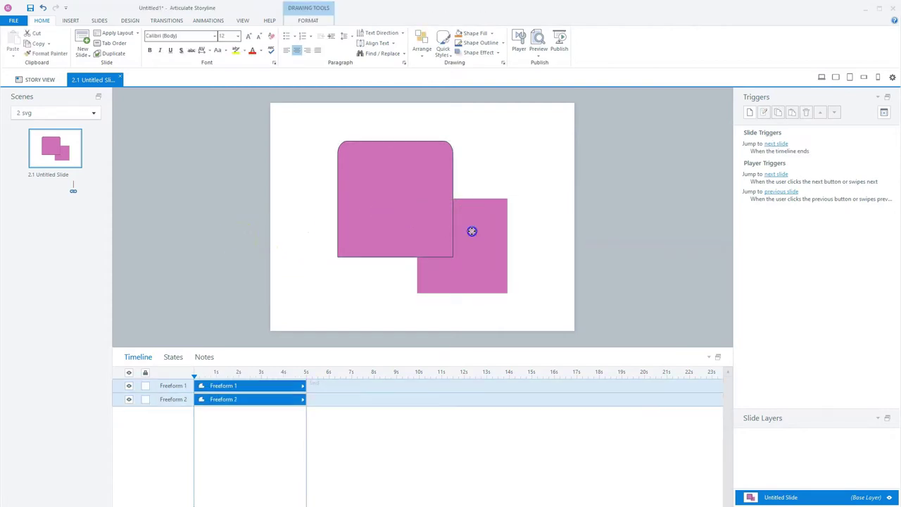
pyautogui.hotkey('ctrl', 'g')
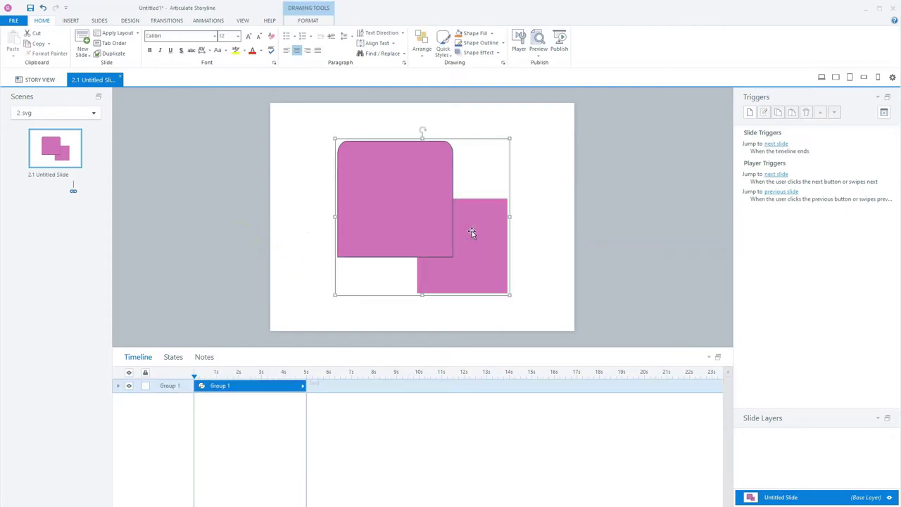
# Step: Set Group 1's shape outline to No Outline
pyautogui.click(268, 296)
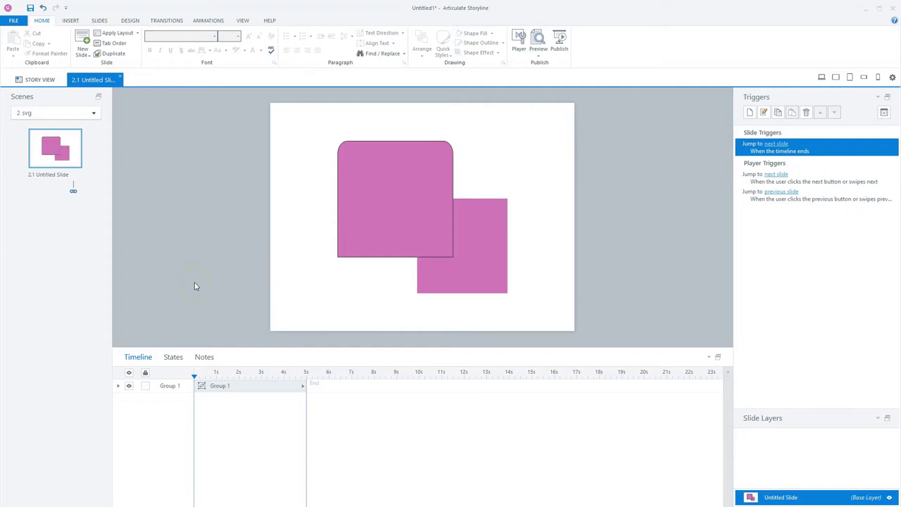
pyautogui.click(364, 196)
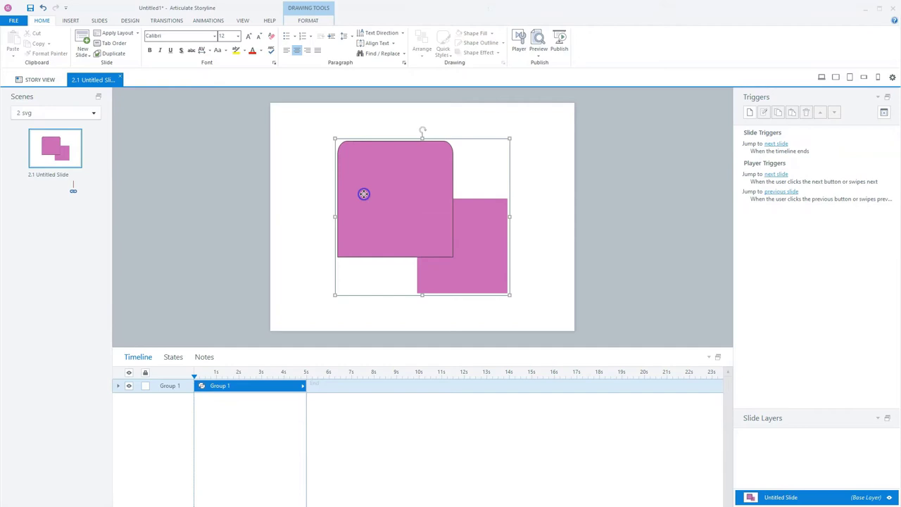
pyautogui.click(376, 191)
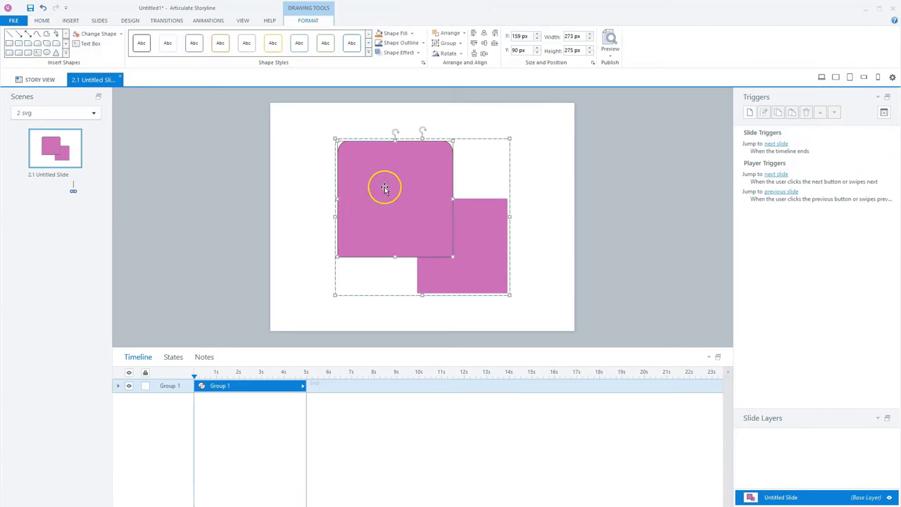
pyautogui.click(423, 43)
pyautogui.click(402, 122)
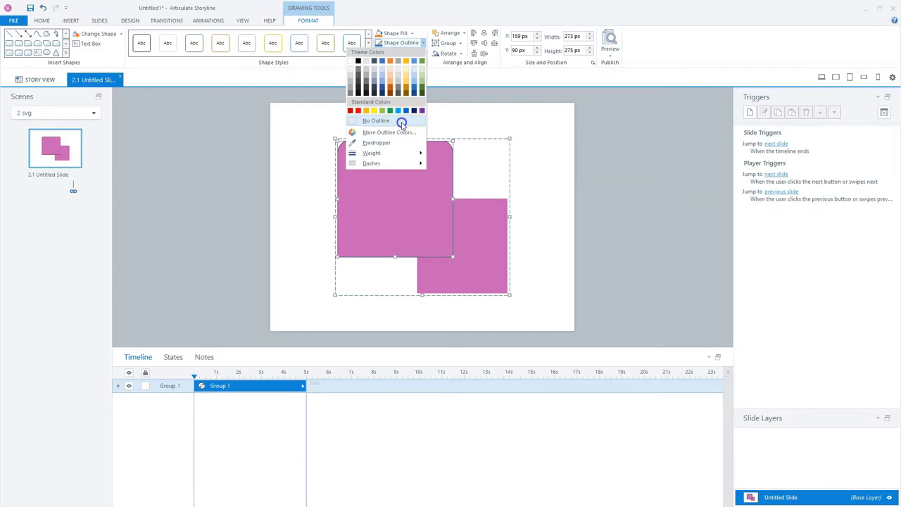
pyautogui.click(402, 126)
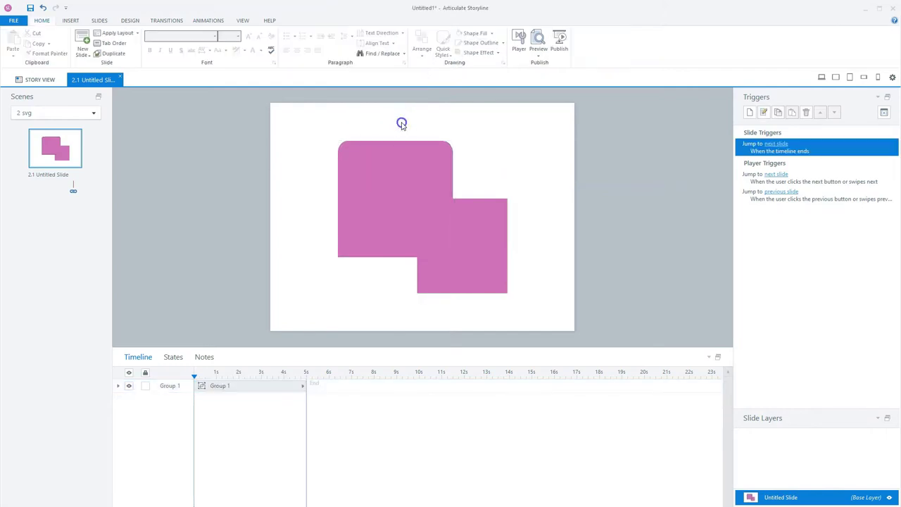
# Step: Change Group 1's shape fill from pink to grey
pyautogui.click(397, 159)
pyautogui.click(397, 157)
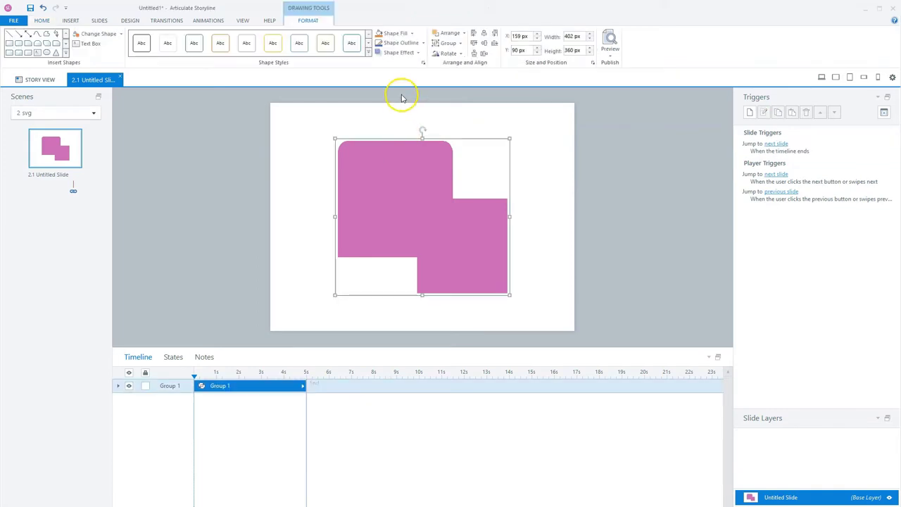
pyautogui.click(412, 35)
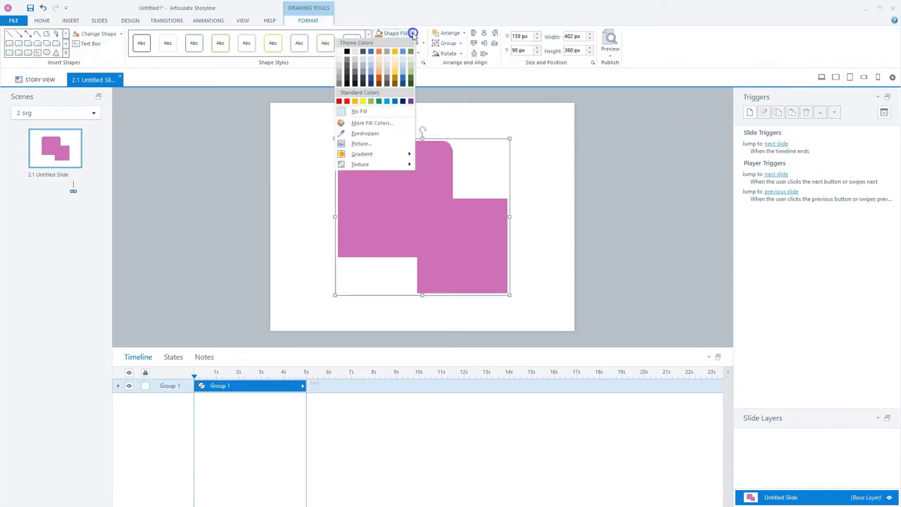
pyautogui.click(380, 57)
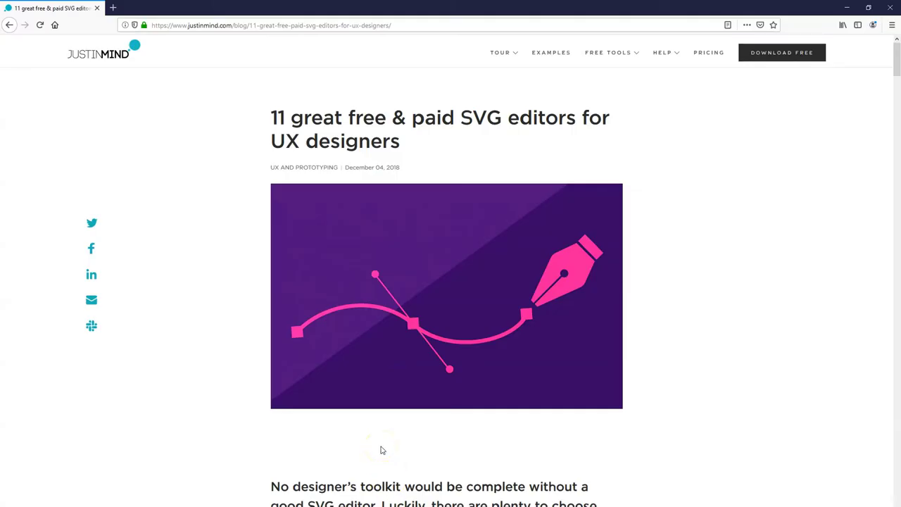
# Step: Scroll the Justinmind article to Gravit Designer, listed free with a €99/year Pro version
pyautogui.scroll(-3, 383, 207)
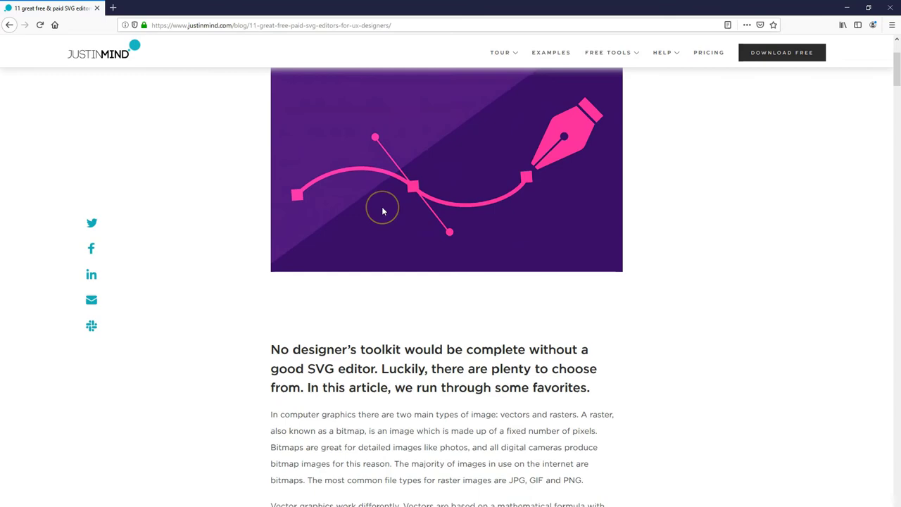
pyautogui.scroll(-10, 382, 211)
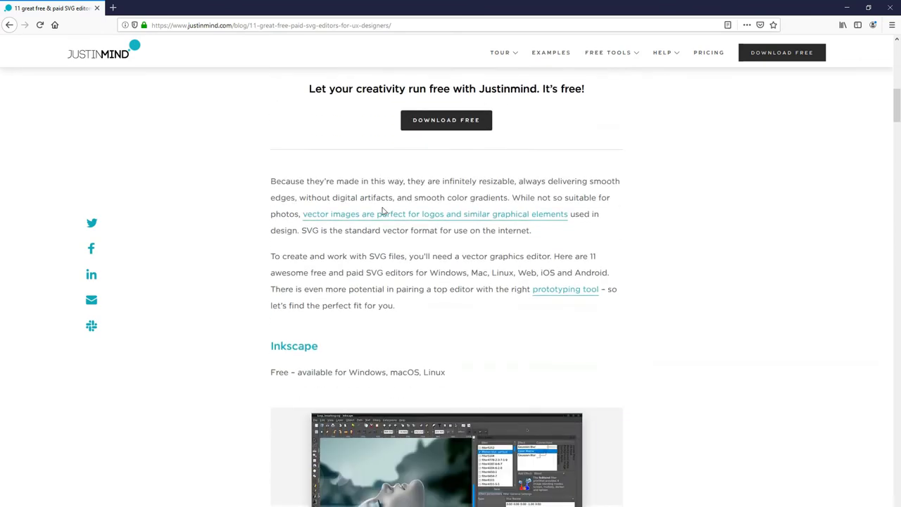
pyautogui.scroll(-6, 334, 316)
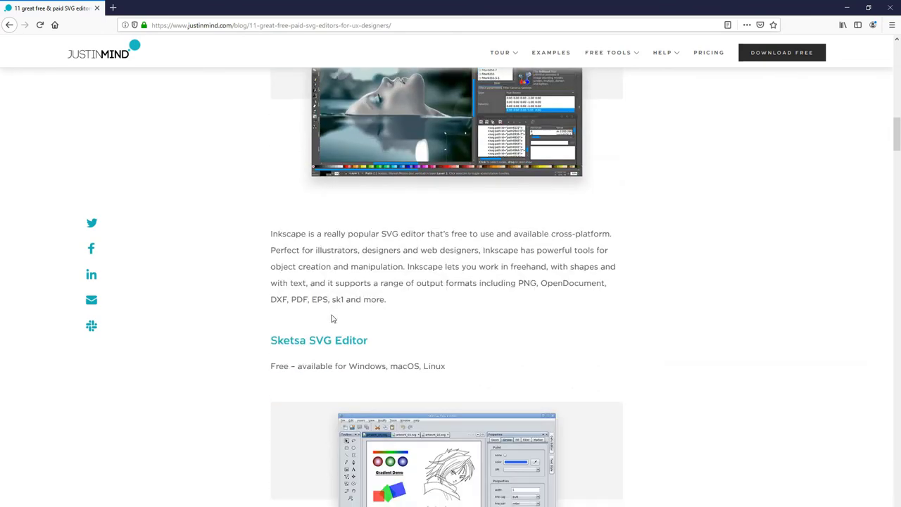
pyautogui.scroll(-9, 332, 318)
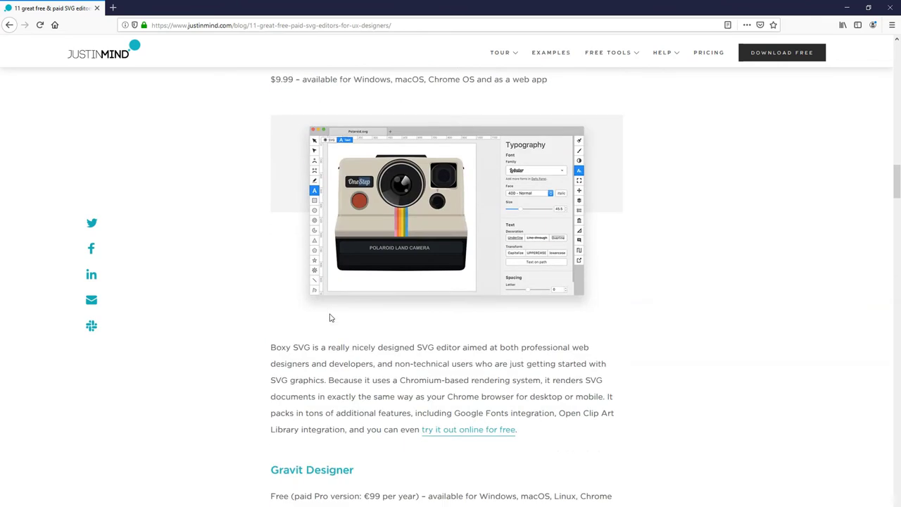
pyautogui.scroll(-3, 331, 318)
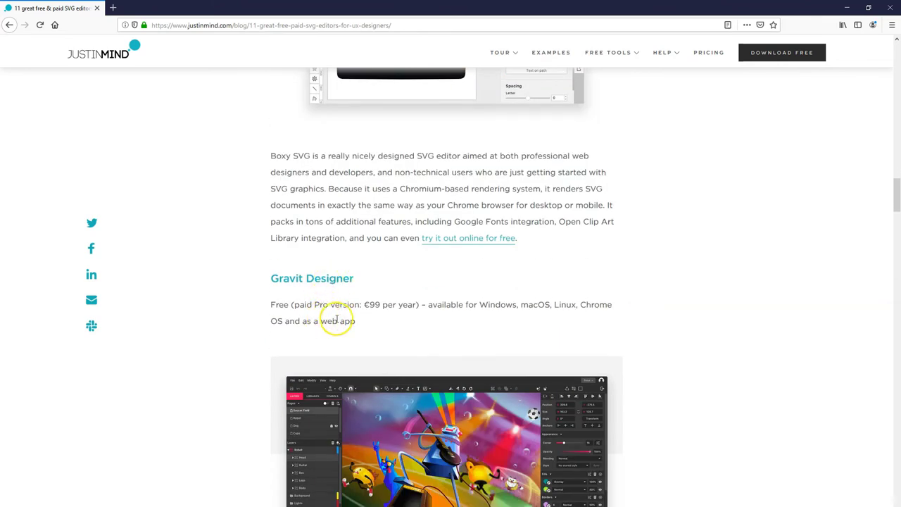
pyautogui.scroll(-3, 362, 324)
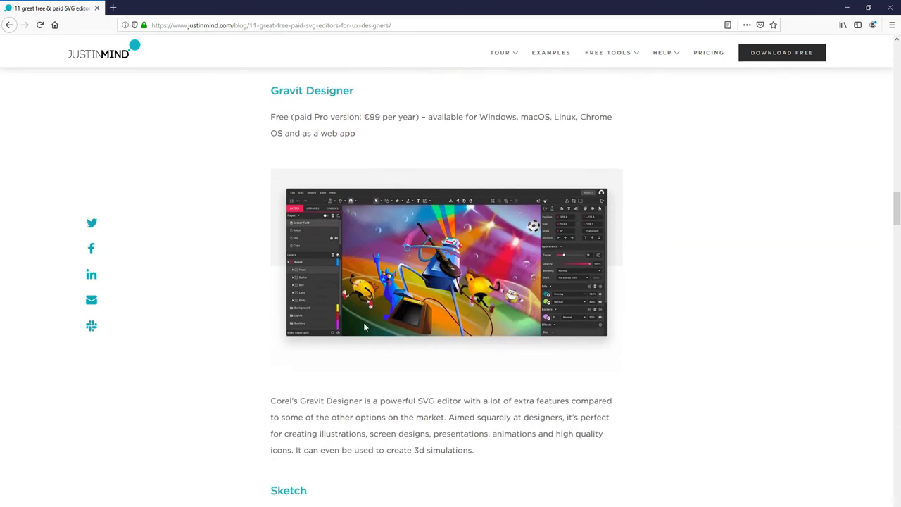
pyautogui.scroll(1, 363, 322)
pyautogui.scroll(-1, 364, 326)
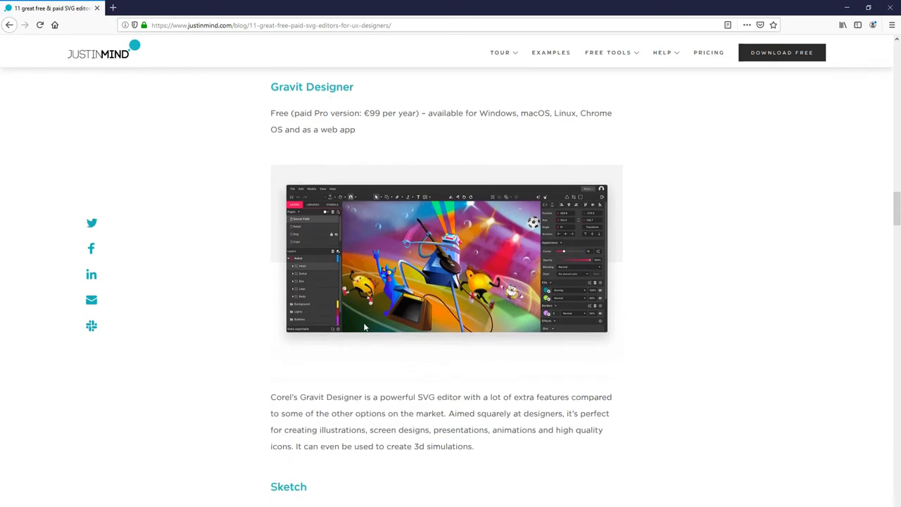